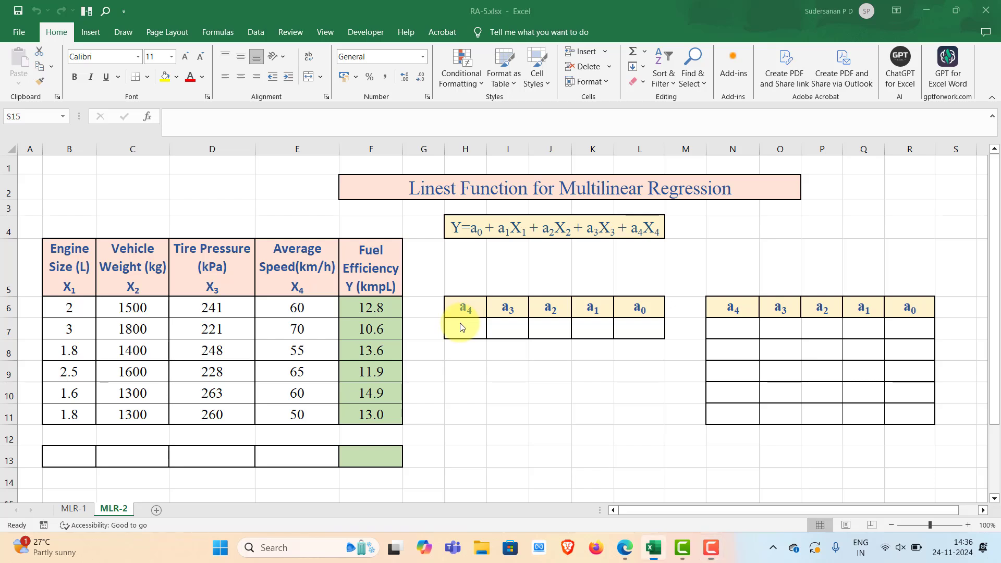
- Enter =LINEST(F6:F11,B6:E11,TRUE,FALSE) as an array formula across the coefficient cells H7:L7
{"action": "left_click_drag", "start_coordinate": [458, 328], "coordinate": [630, 326]}
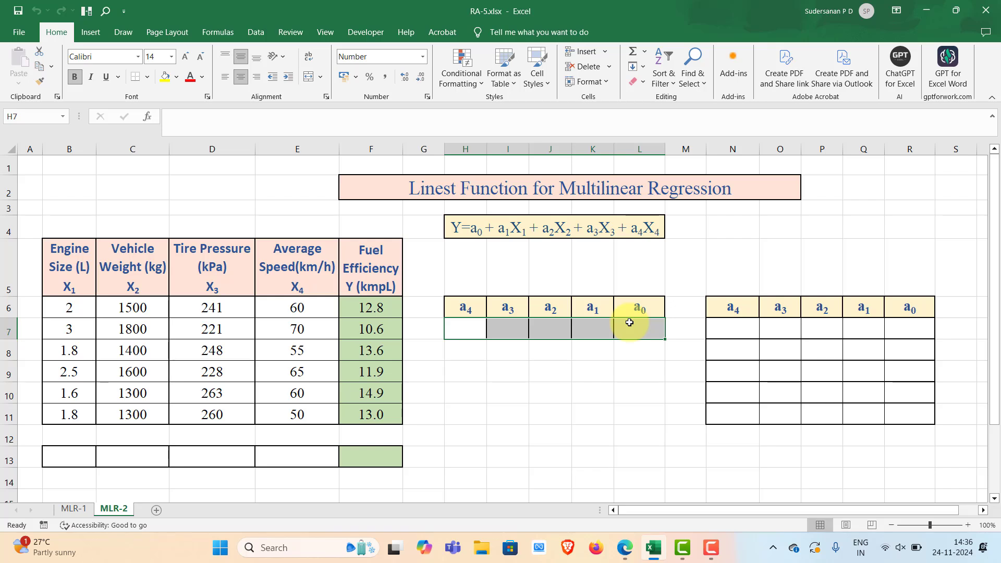
{"action": "type", "text": "=lin"}
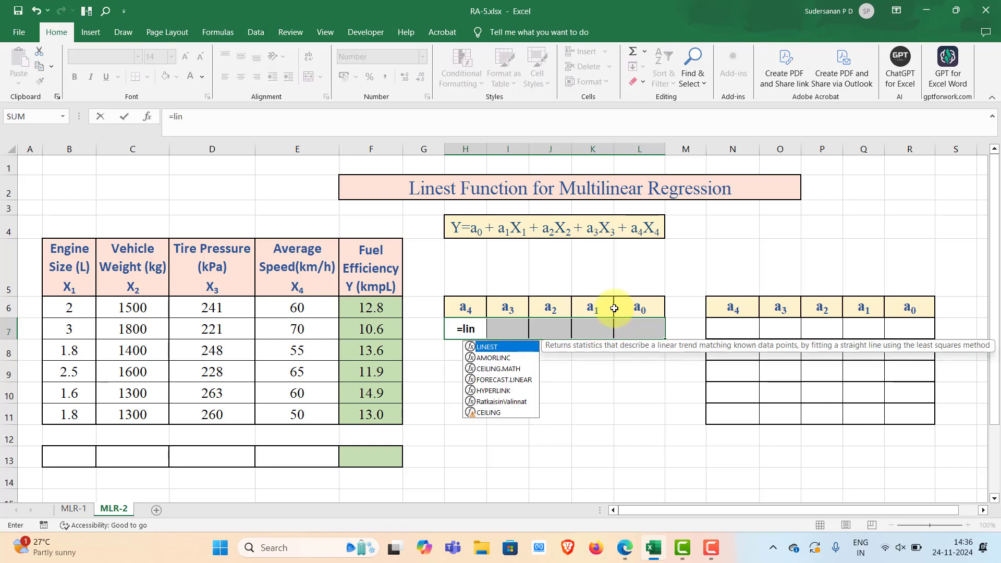
{"action": "double_click", "coordinate": [488, 347]}
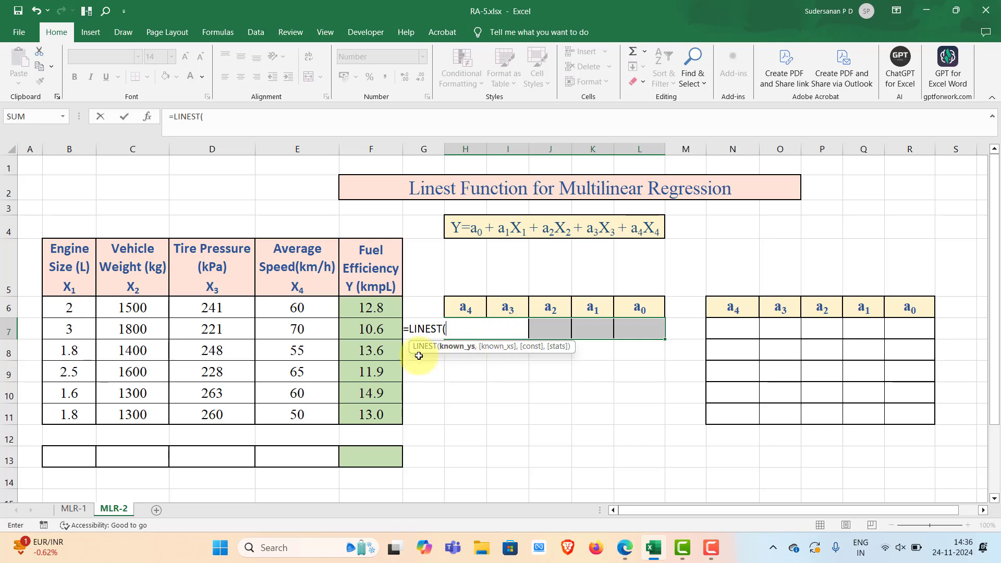
{"action": "left_click_drag", "start_coordinate": [358, 303], "coordinate": [372, 415]}
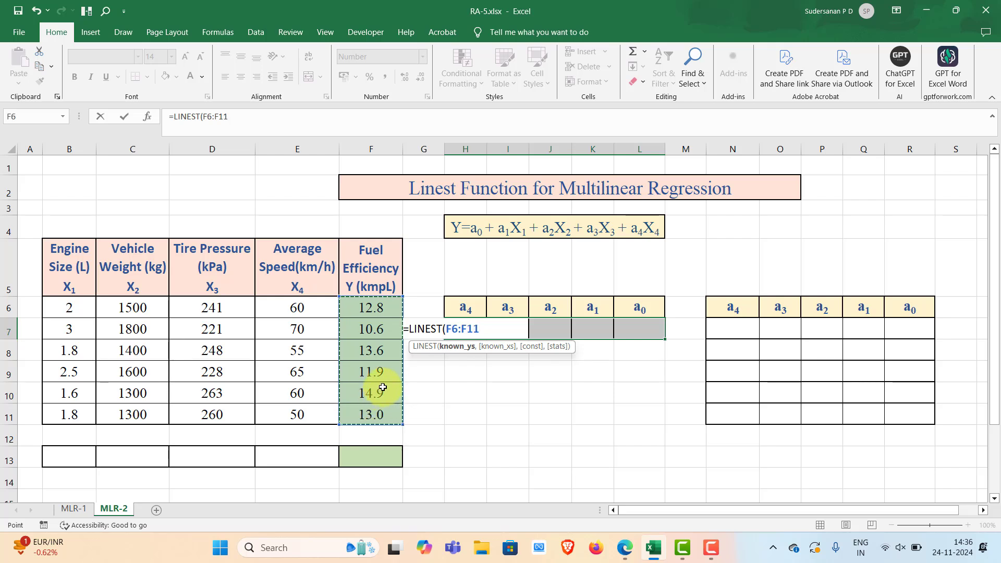
{"action": "type", "text": ","}
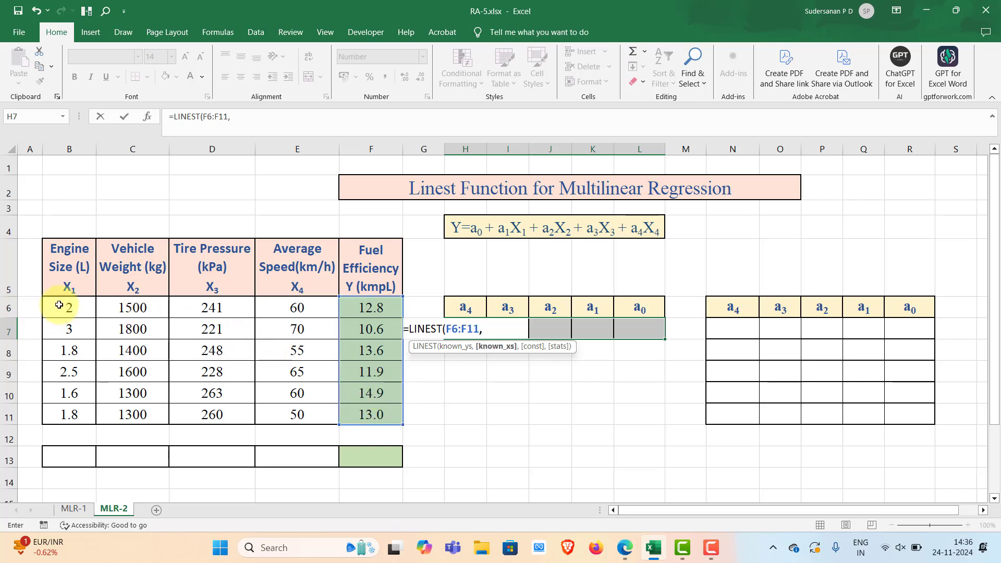
{"action": "left_click_drag", "start_coordinate": [67, 308], "coordinate": [289, 415]}
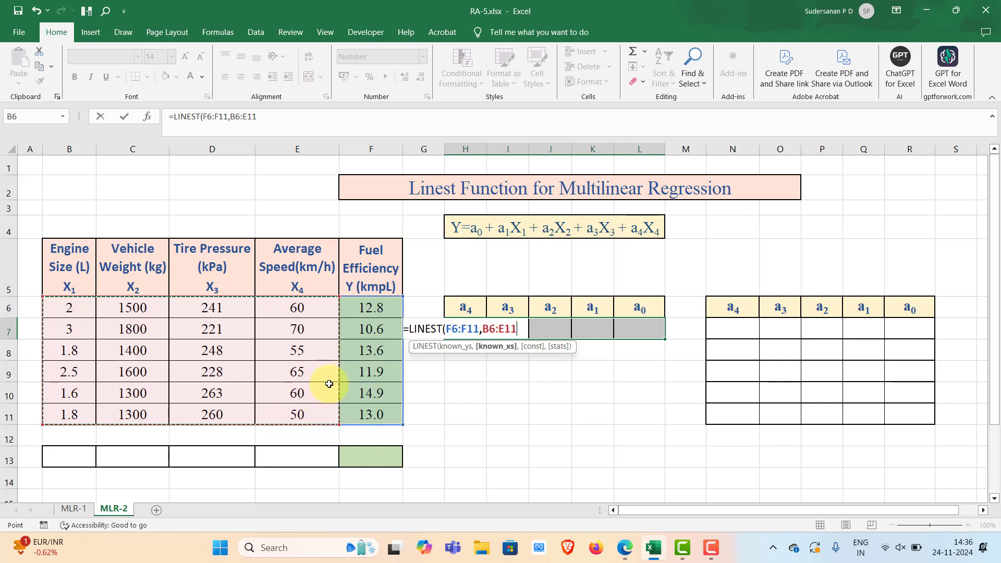
{"action": "type", "text": ","}
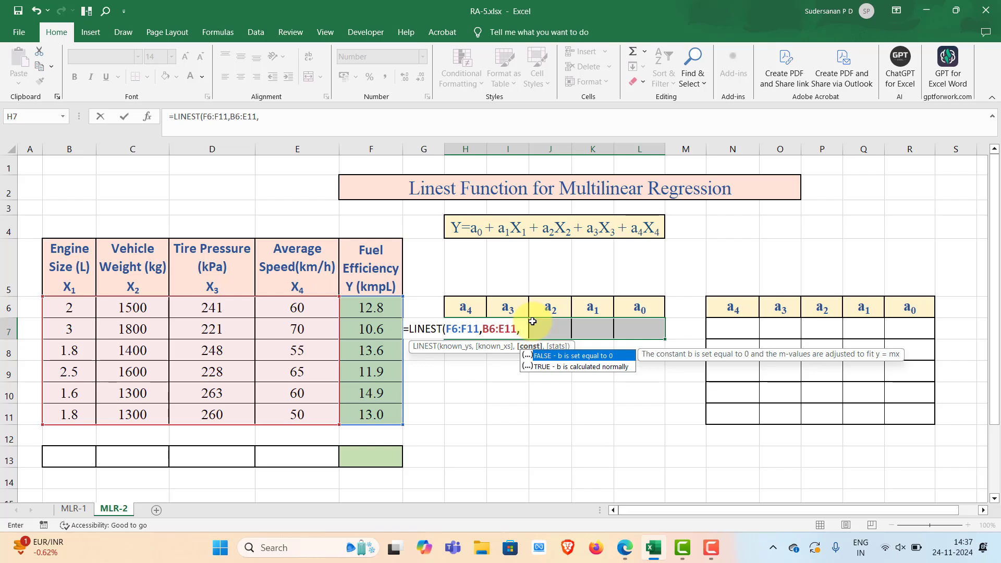
{"action": "type", "text": "True"}
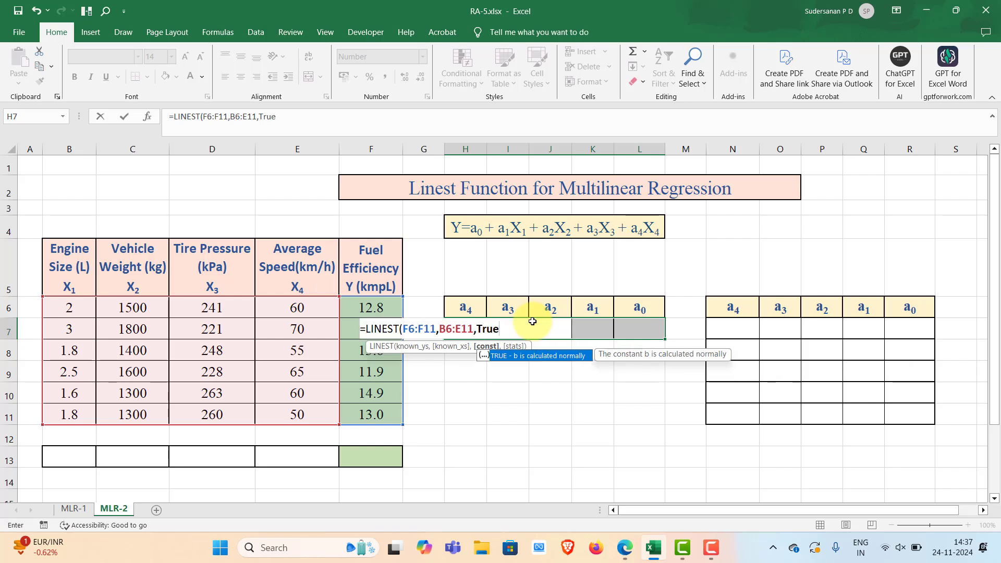
{"action": "type", "text": ","}
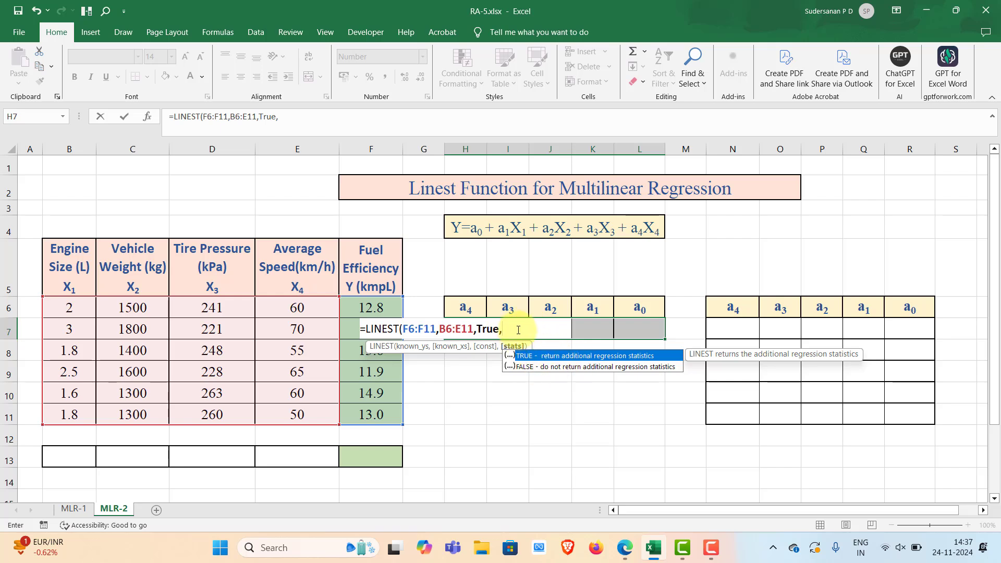
{"action": "type", "text": "F"}
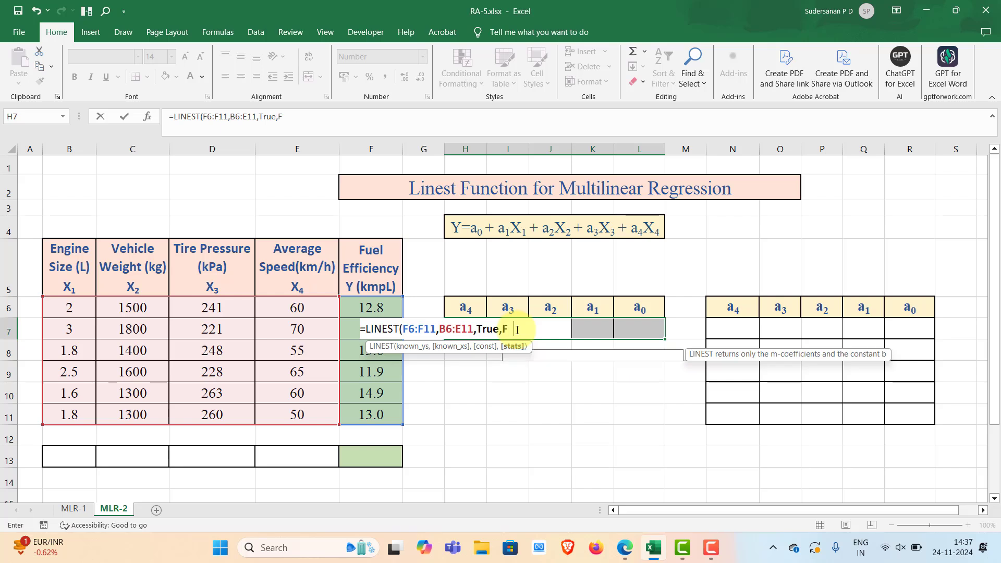
{"action": "type", "text": "alse"}
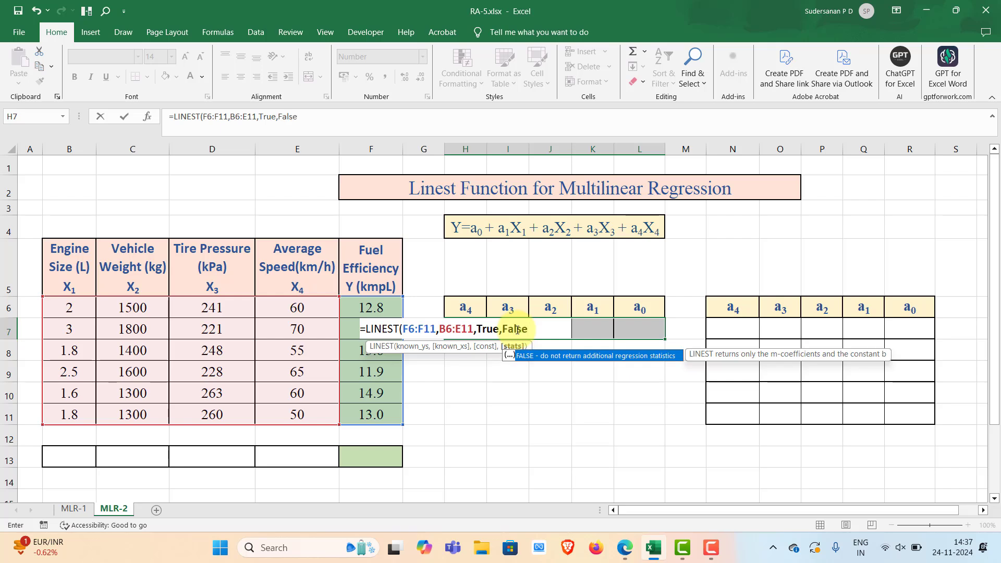
{"action": "type", "text": ")"}
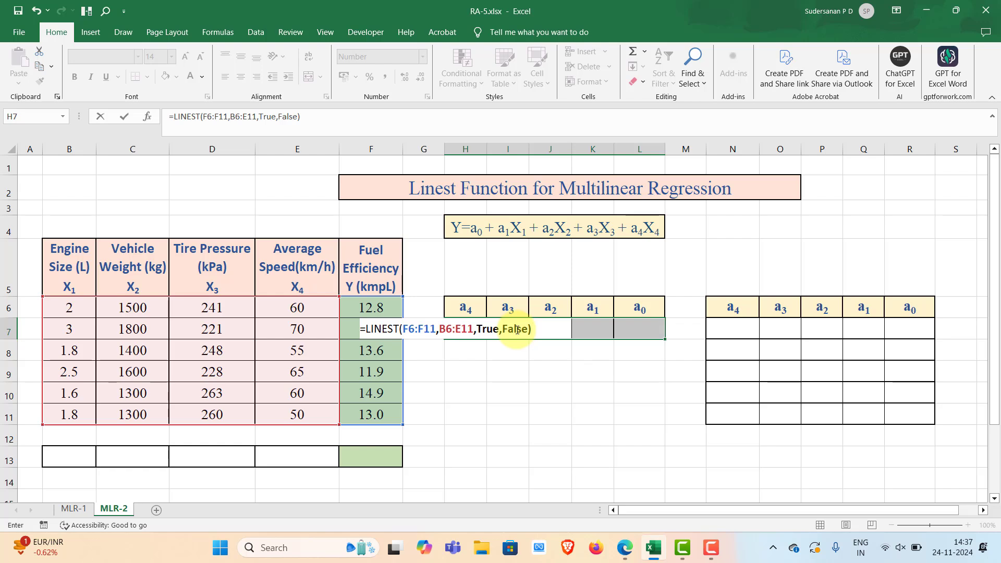
{"action": "key", "text": "ctrl+shift+Return"}
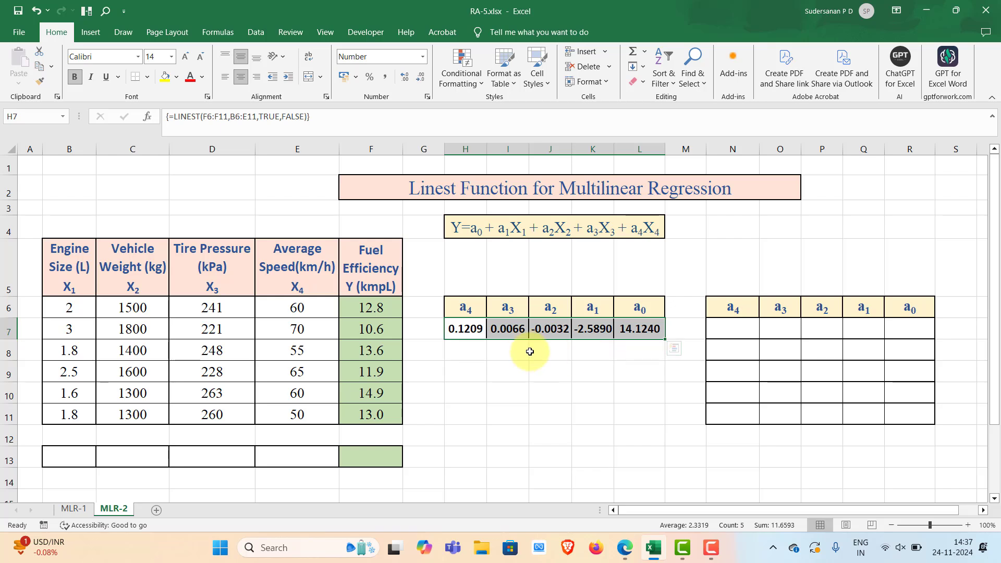
{"action": "left_click", "coordinate": [550, 368]}
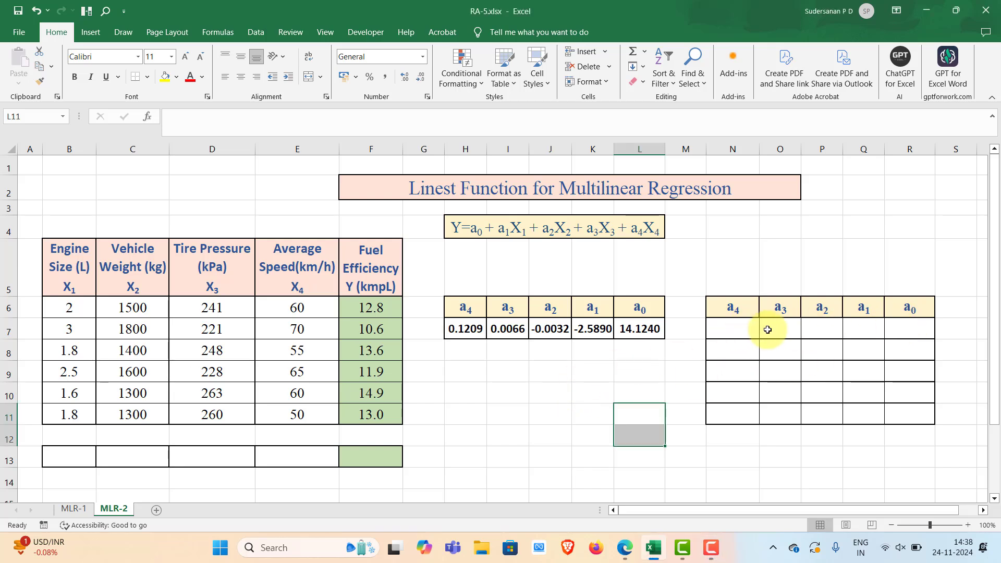
- Enter =LINEST(F6:F11,B6:E11,TRUE,TRUE) as an array formula across N7:R11 to return the additional regression statistics
{"action": "left_click", "coordinate": [815, 448]}
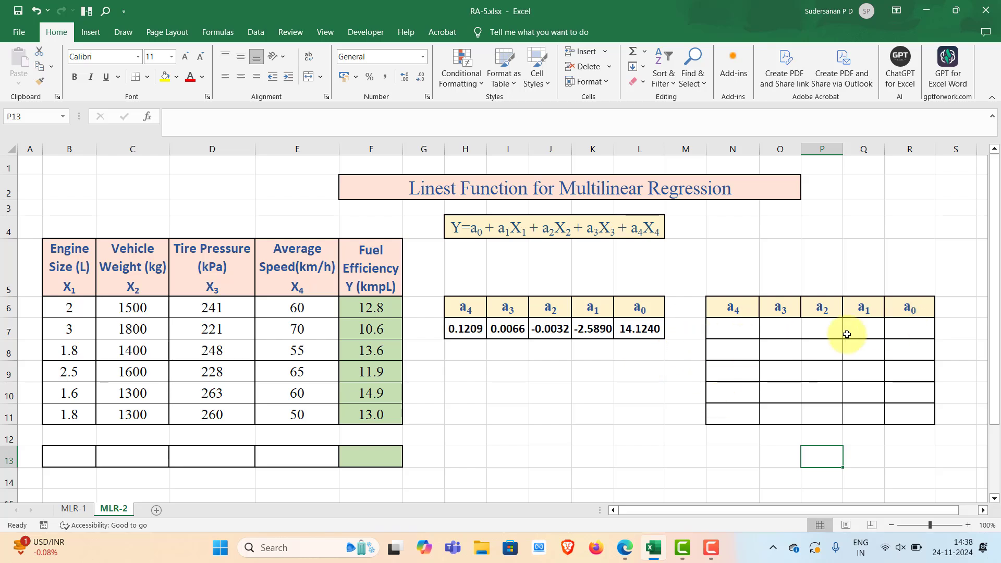
{"action": "left_click_drag", "start_coordinate": [739, 328], "coordinate": [889, 412]}
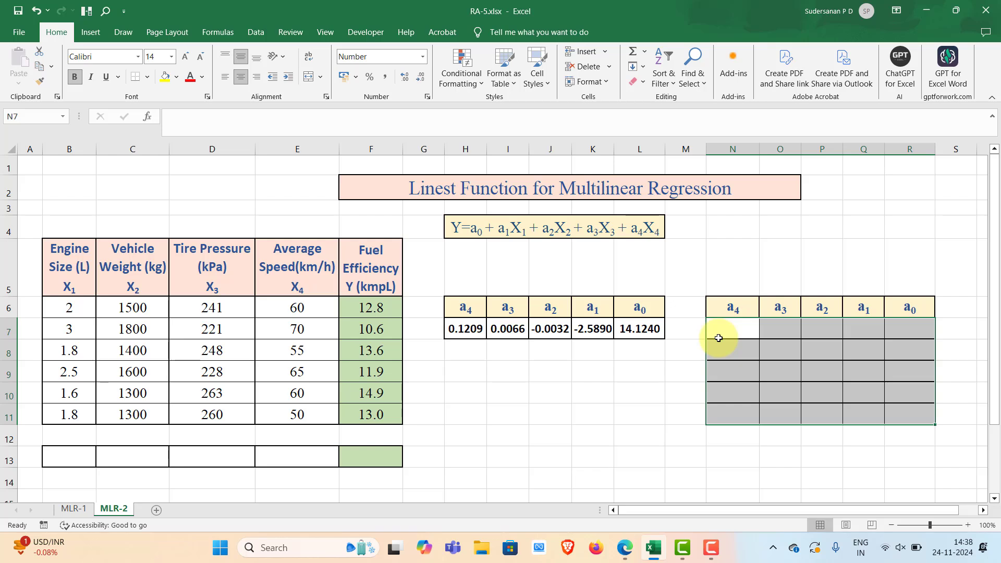
{"action": "type", "text": "=line"}
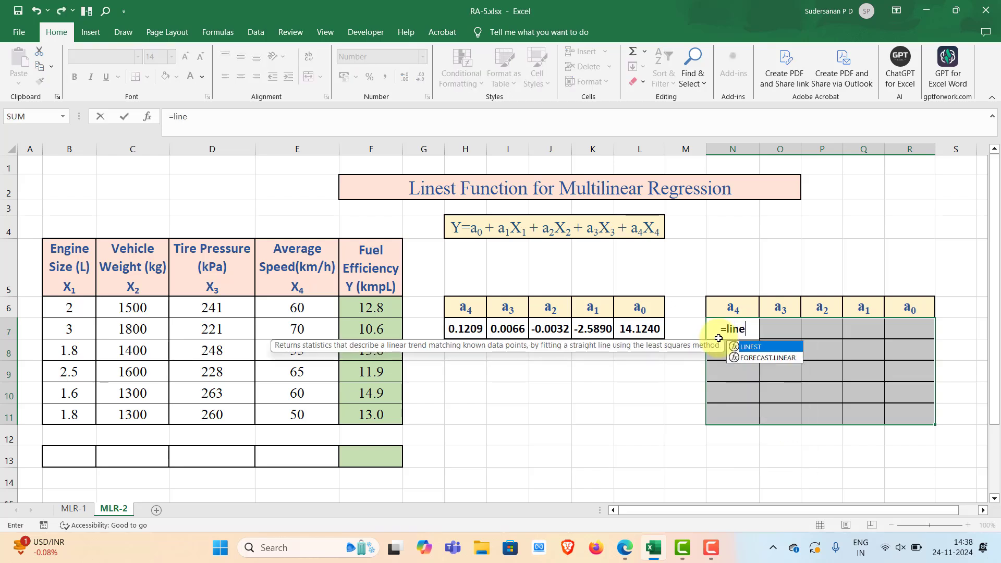
{"action": "double_click", "coordinate": [745, 346]}
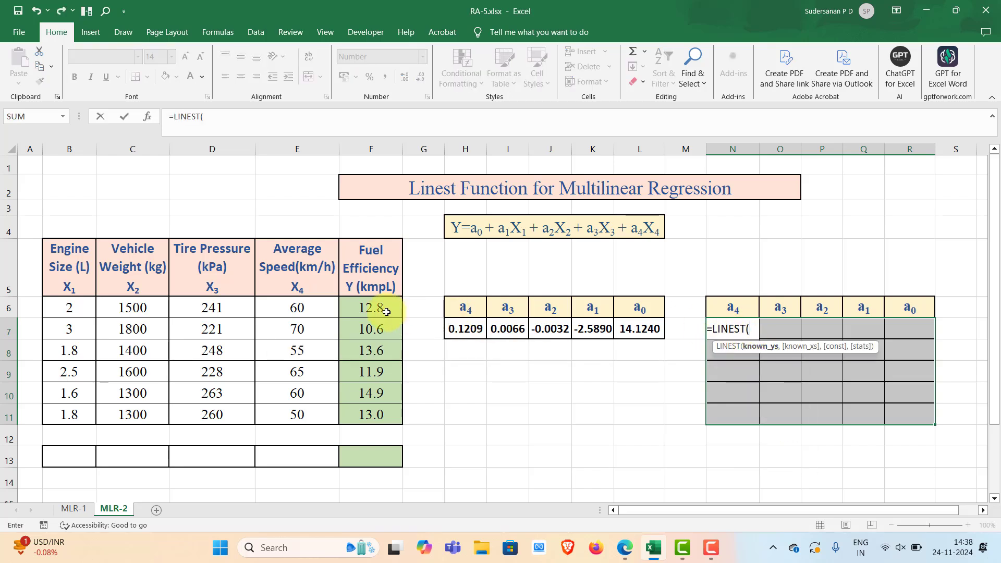
{"action": "left_click_drag", "start_coordinate": [383, 308], "coordinate": [385, 410]}
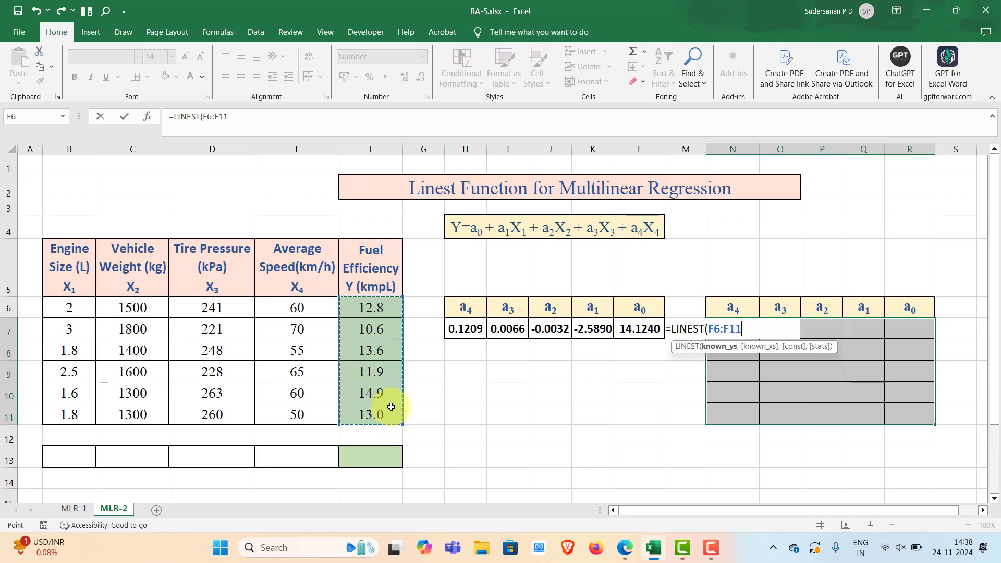
{"action": "type", "text": ","}
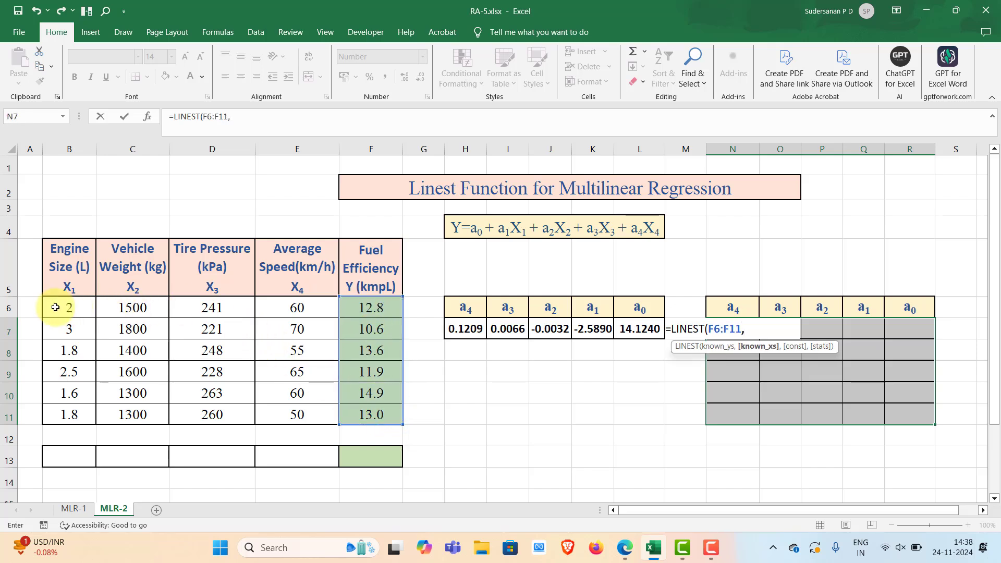
{"action": "left_click_drag", "start_coordinate": [68, 311], "coordinate": [290, 411]}
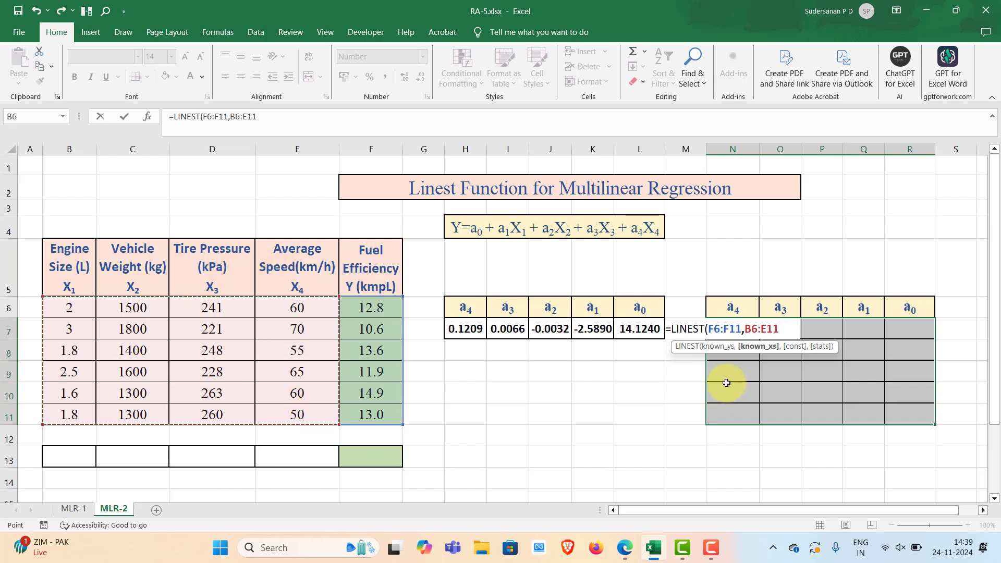
{"action": "type", "text": ","}
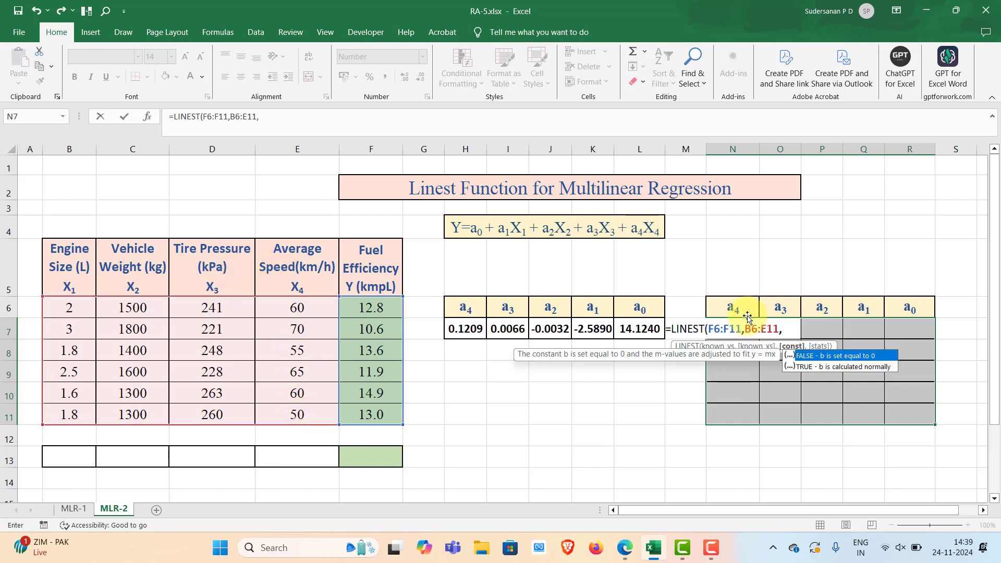
{"action": "type", "text": "true"}
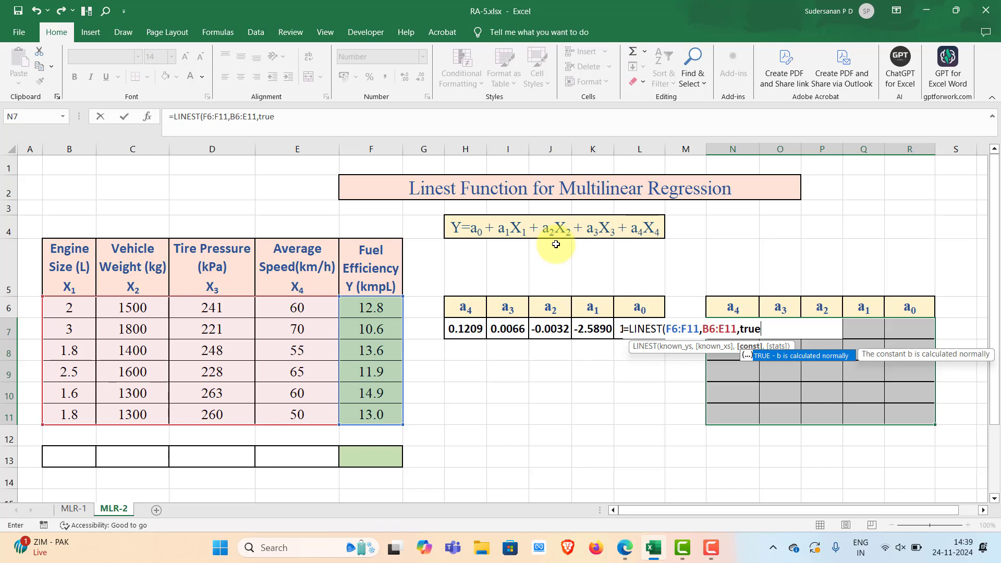
{"action": "type", "text": ","}
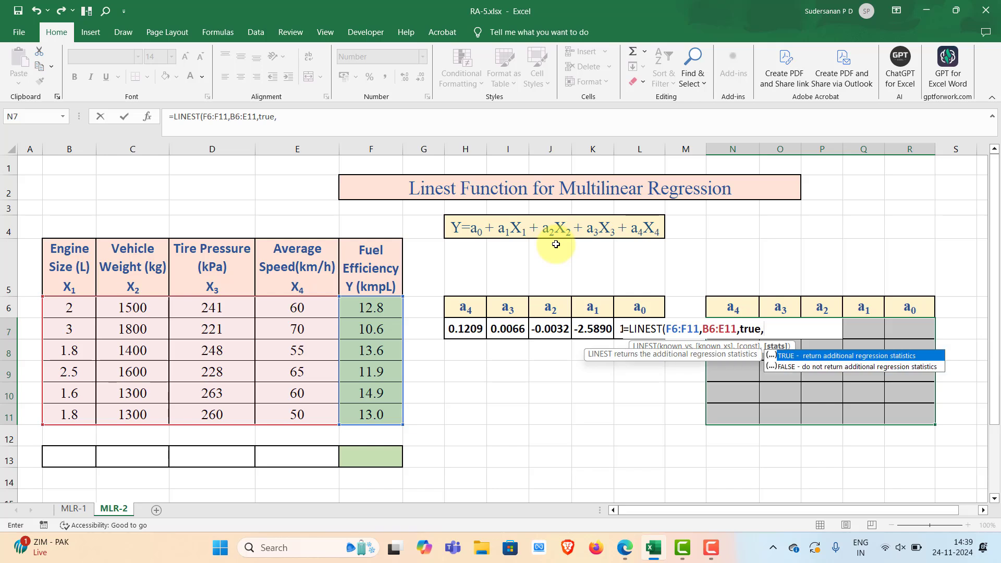
{"action": "type", "text": "true"}
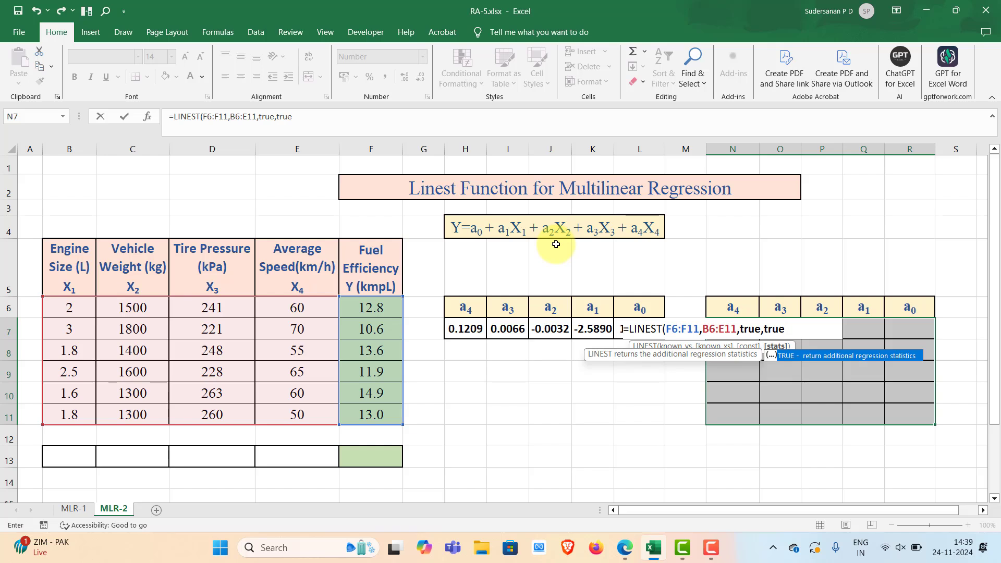
{"action": "type", "text": ")"}
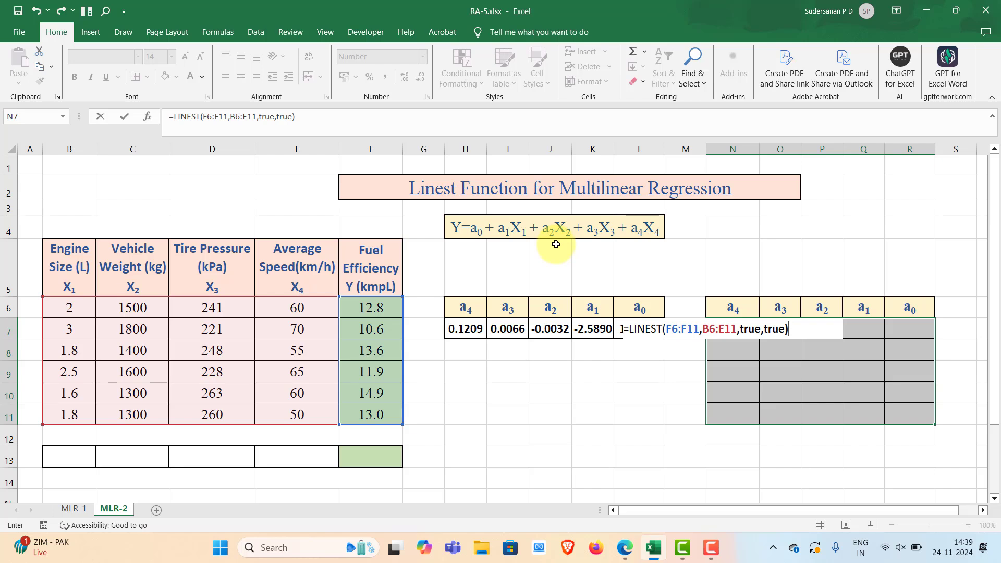
{"action": "key", "text": "ctrl+shift+Return"}
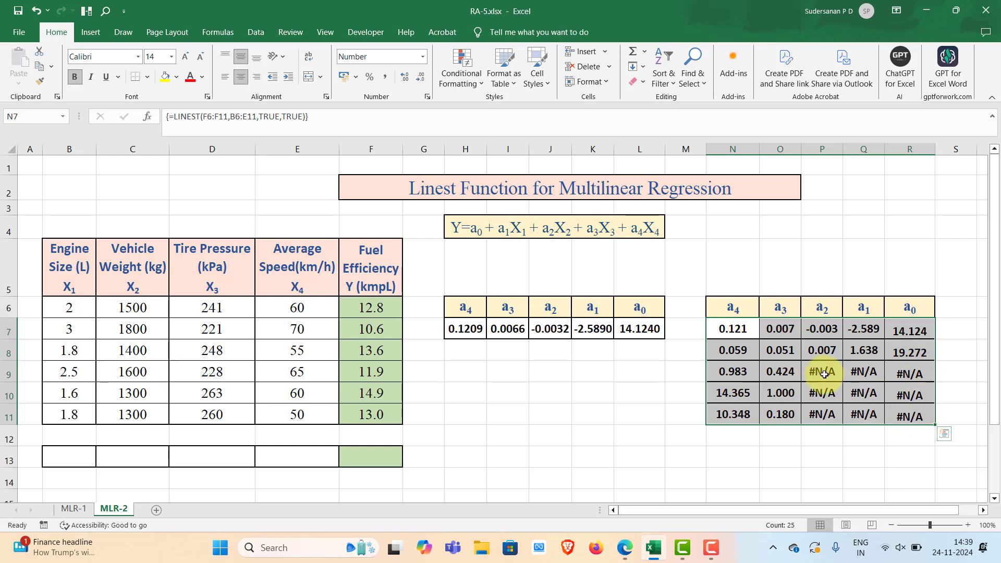
- Hide the #N/A entries in P9:R11 with a white font colour and vertically centre the values in R7:R8
{"action": "left_click_drag", "start_coordinate": [819, 370], "coordinate": [902, 413]}
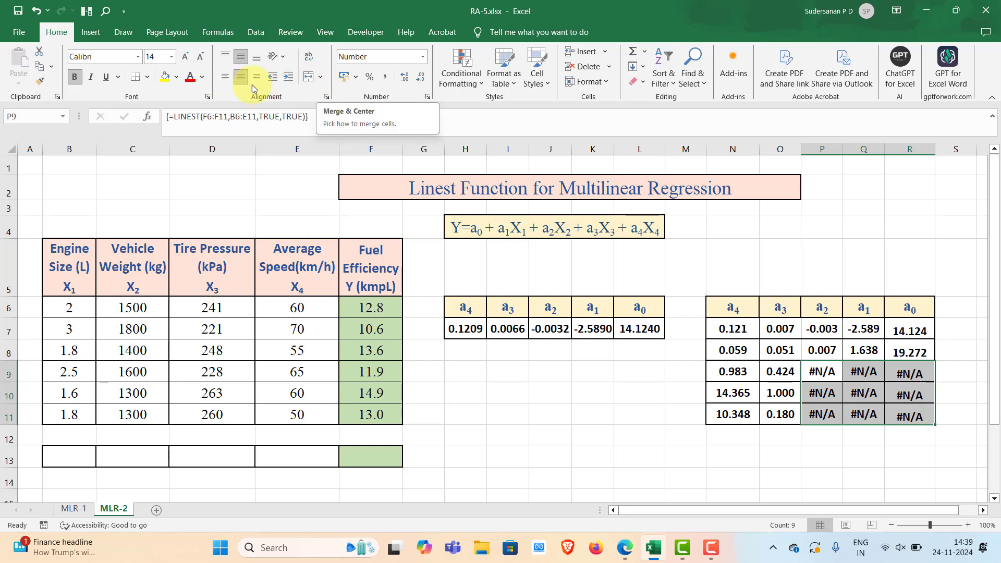
{"action": "left_click", "coordinate": [203, 76]}
{"action": "left_click", "coordinate": [193, 152]}
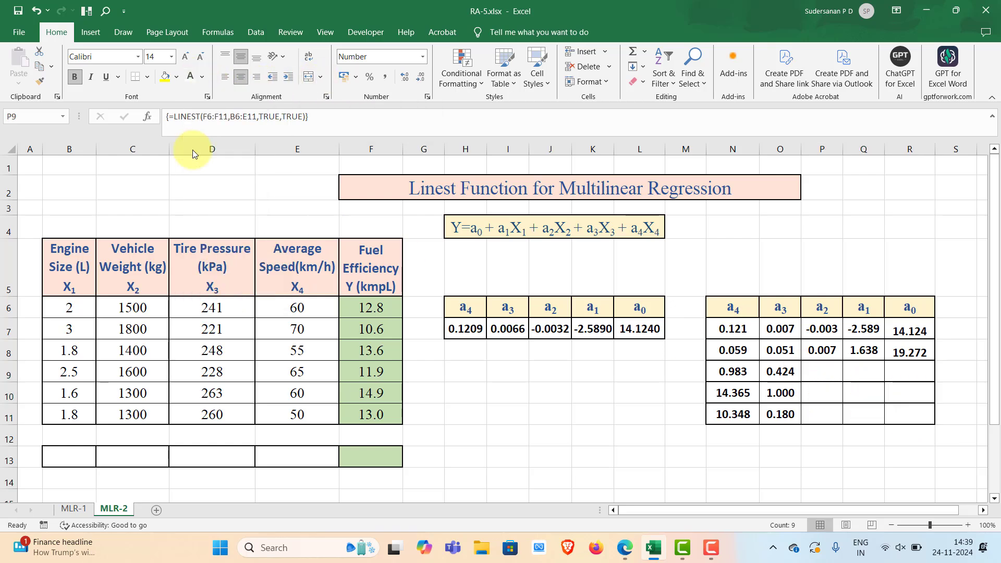
{"action": "left_click", "coordinate": [911, 457]}
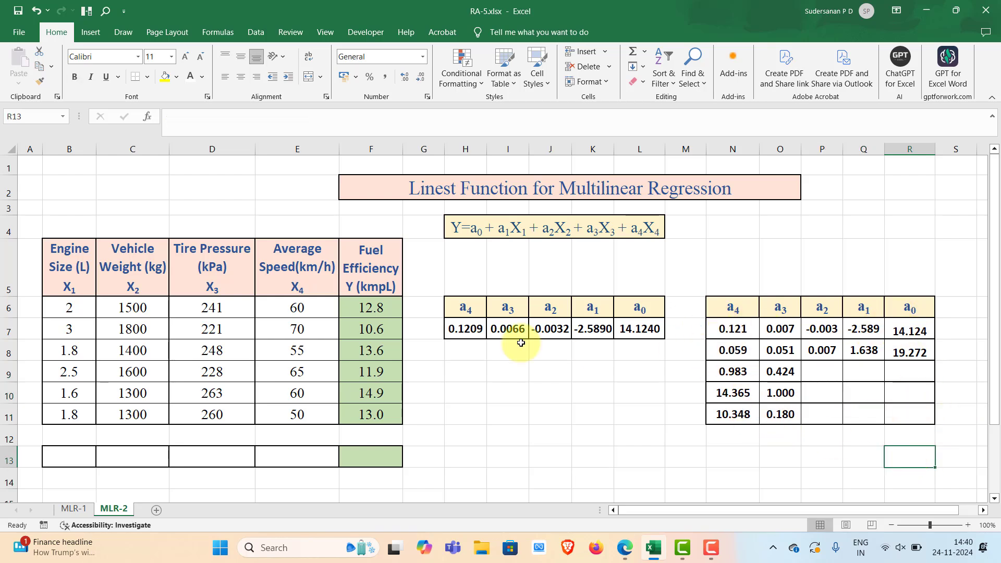
{"action": "left_click_drag", "start_coordinate": [910, 328], "coordinate": [910, 350]}
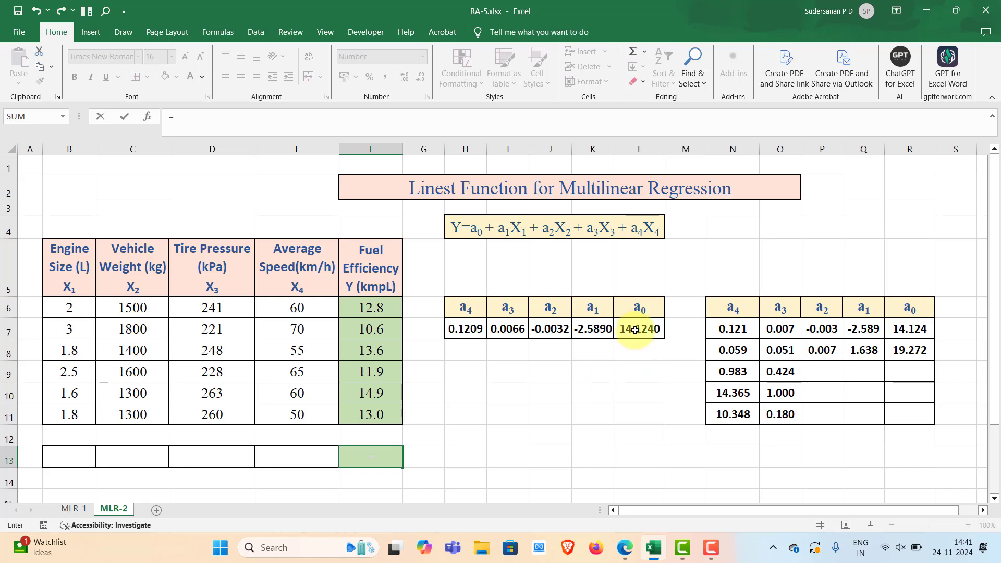
- Complete the fuel efficiency prediction formula in F13 as =L7+K7*B13+J7*C13+I7*D13+H7*E11
{"action": "left_click", "coordinate": [635, 330]}
{"action": "type", "text": "+"}
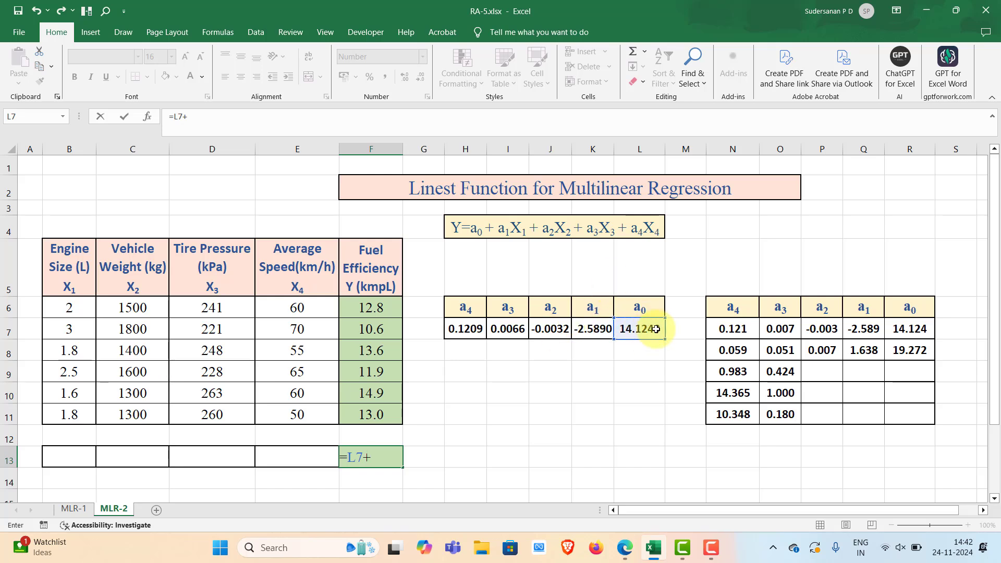
{"action": "left_click", "coordinate": [592, 328]}
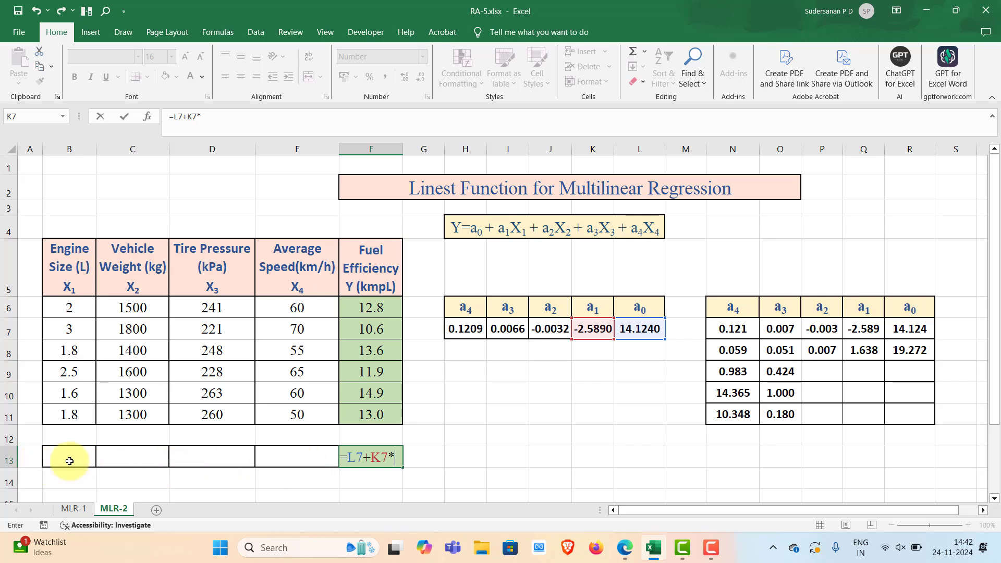
{"action": "left_click", "coordinate": [69, 458]}
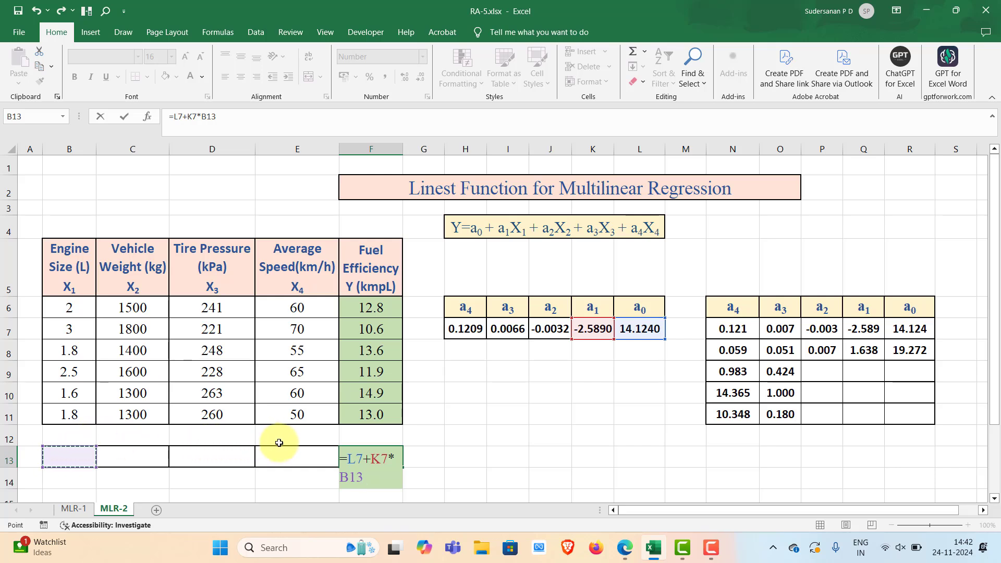
{"action": "type", "text": "+"}
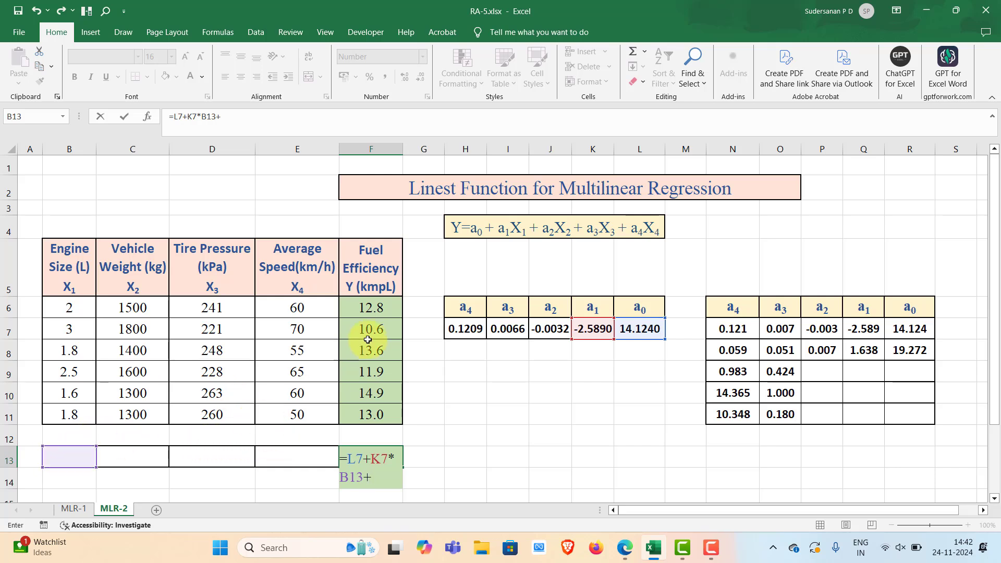
{"action": "left_click", "coordinate": [550, 329]}
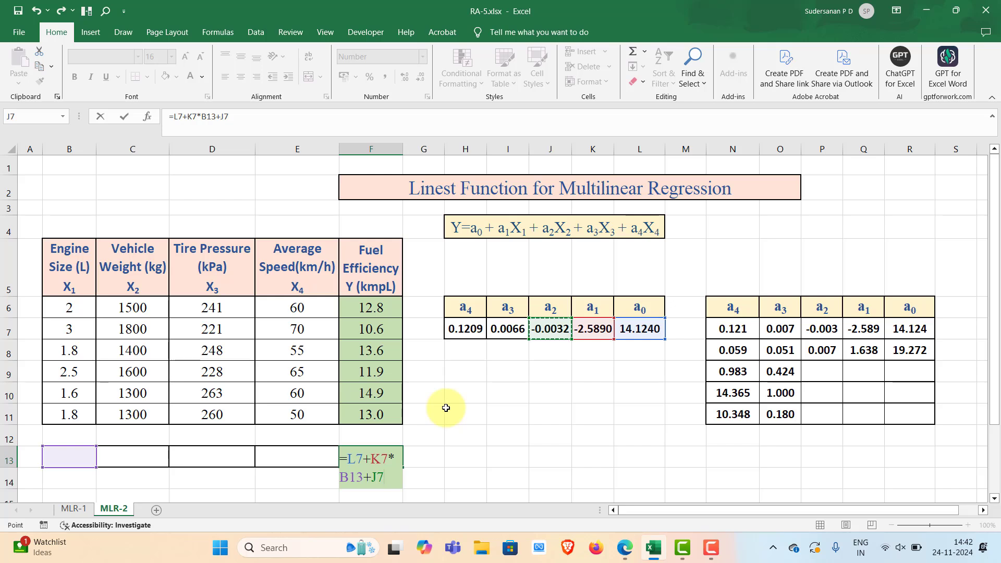
{"action": "type", "text": "*"}
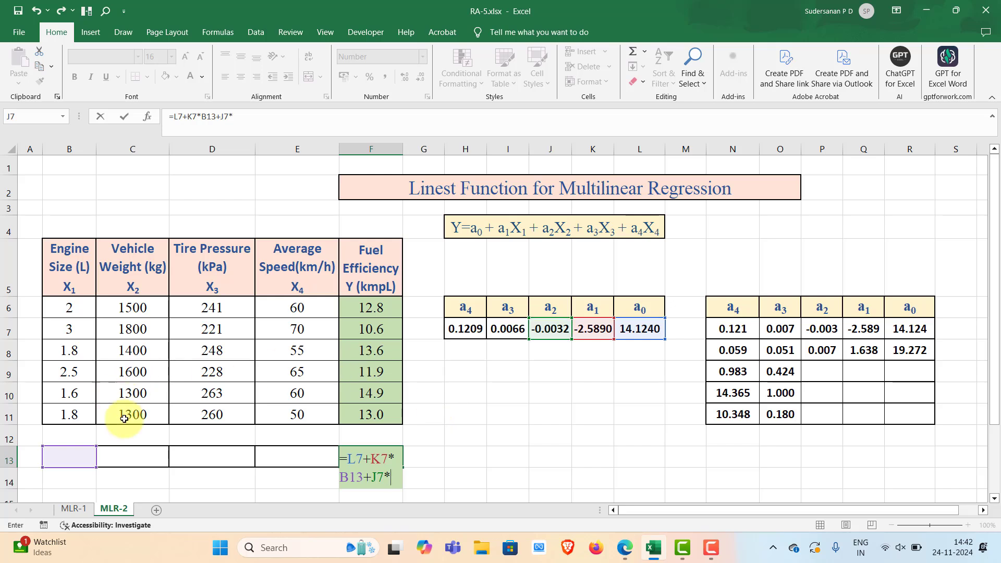
{"action": "left_click", "coordinate": [134, 455]}
{"action": "type", "text": "+"}
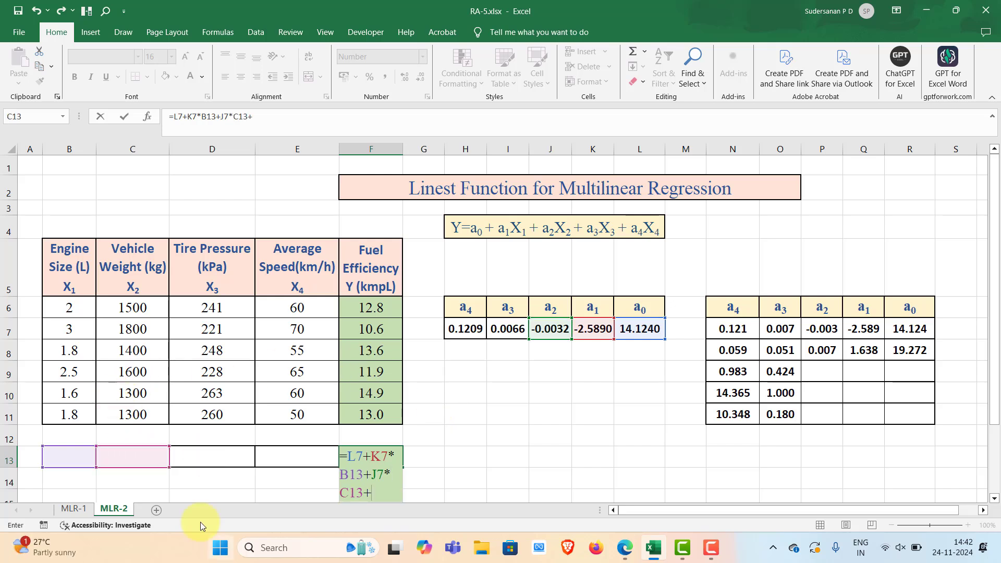
{"action": "left_click", "coordinate": [496, 330]}
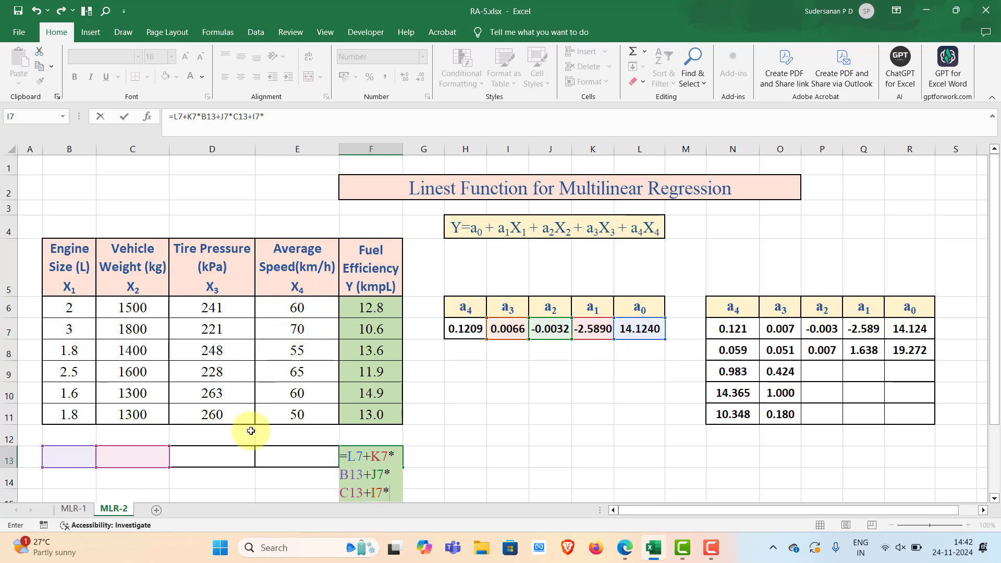
{"action": "type", "text": "*"}
{"action": "left_click", "coordinate": [242, 453]}
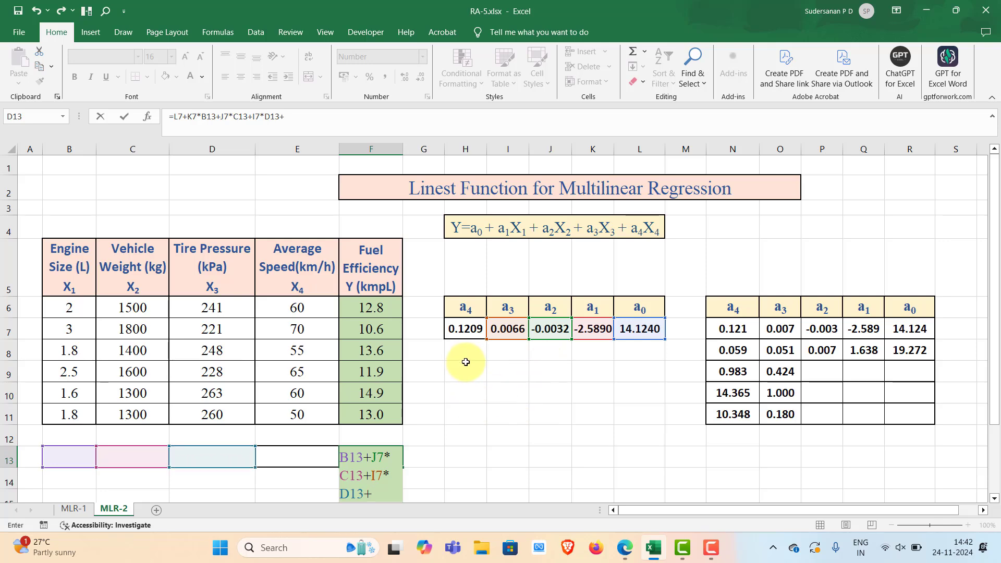
{"action": "left_click", "coordinate": [458, 330]}
{"action": "scroll", "coordinate": [453, 365], "scroll_direction": "down", "scroll_amount": 2}
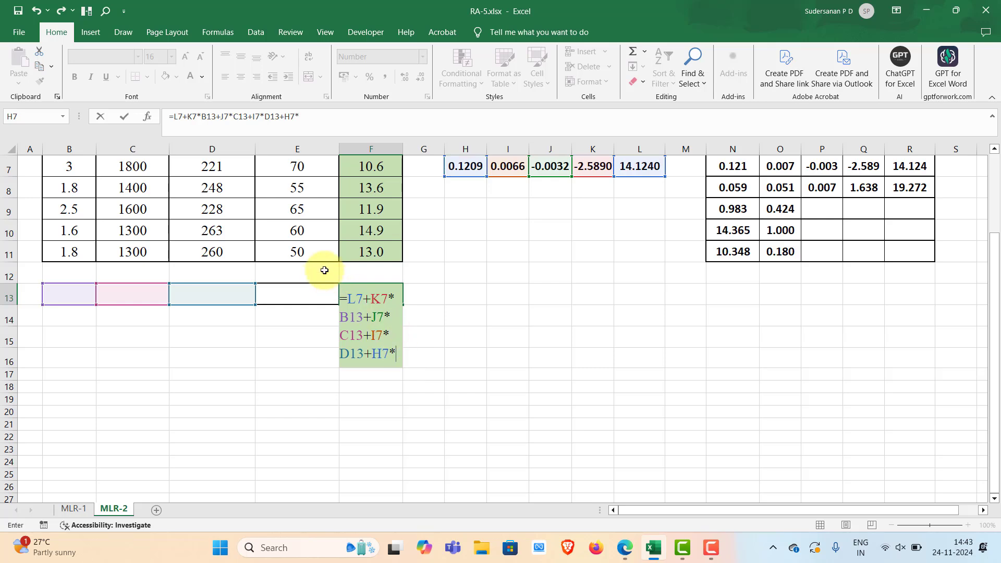
{"action": "left_click", "coordinate": [298, 252]}
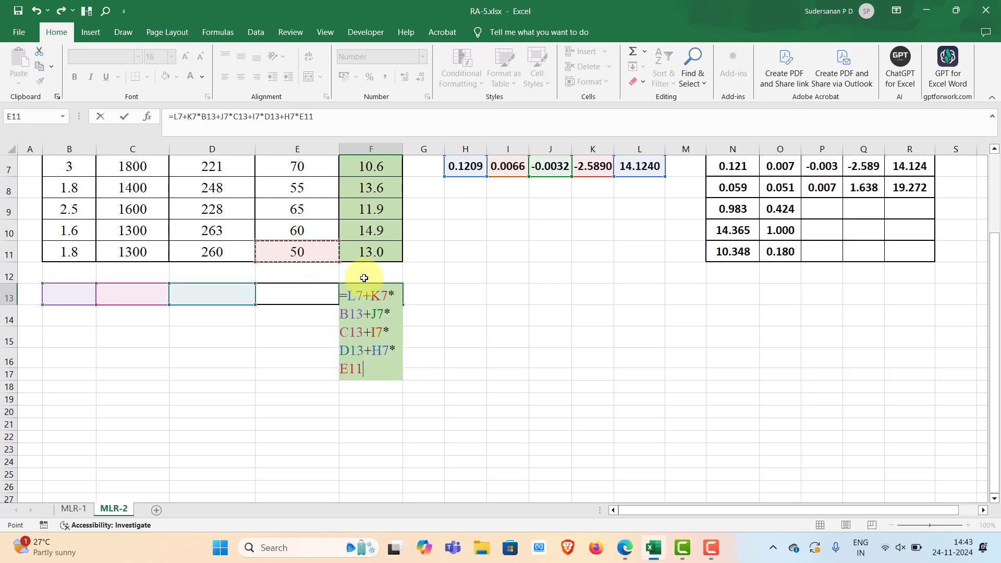
{"action": "key", "text": "Return"}
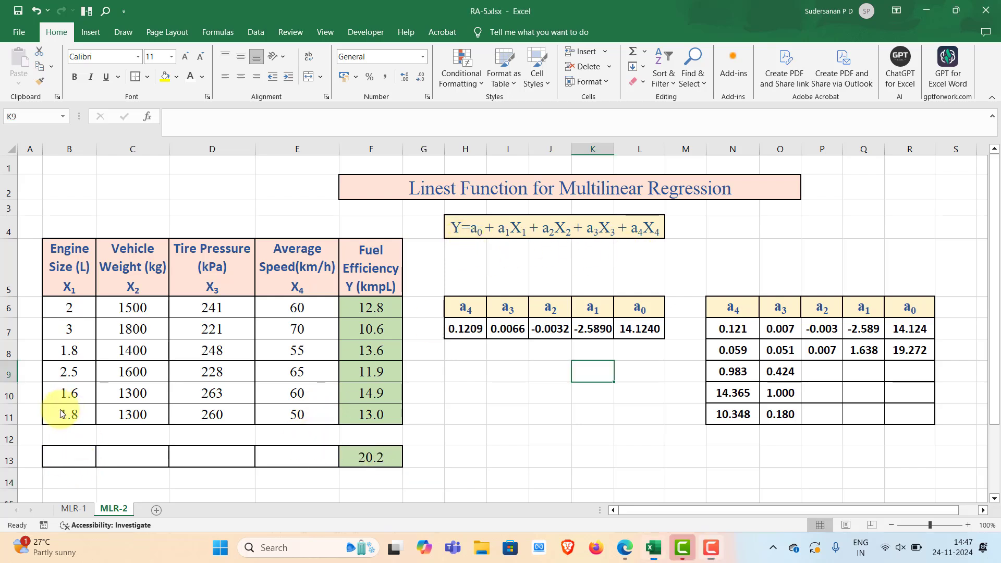
- Copy the input values from B11:E11 into B13:E13 to test the prediction formula
{"action": "left_click_drag", "start_coordinate": [67, 412], "coordinate": [300, 416]}
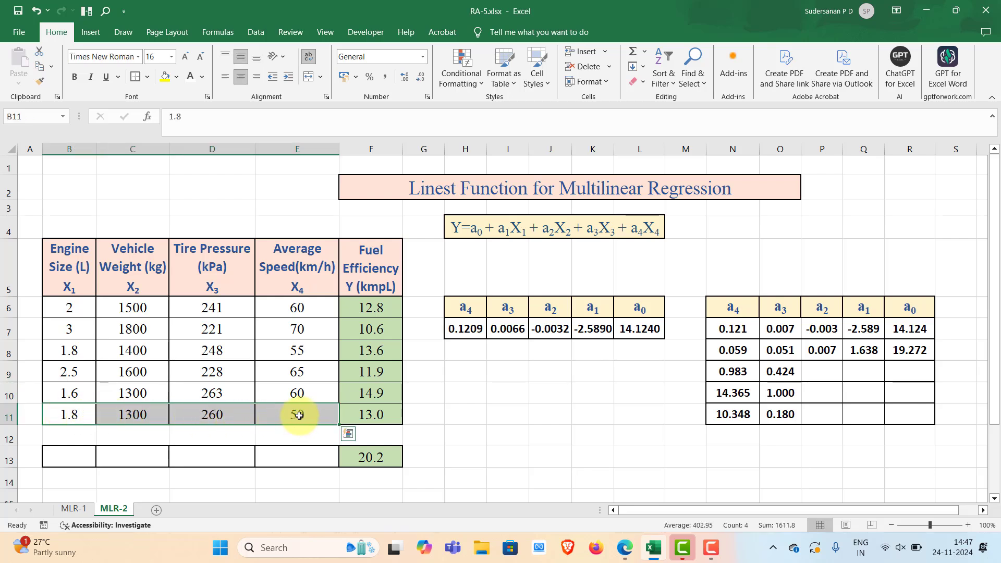
{"action": "key", "text": "ctrl+c"}
{"action": "left_click", "coordinate": [78, 458]}
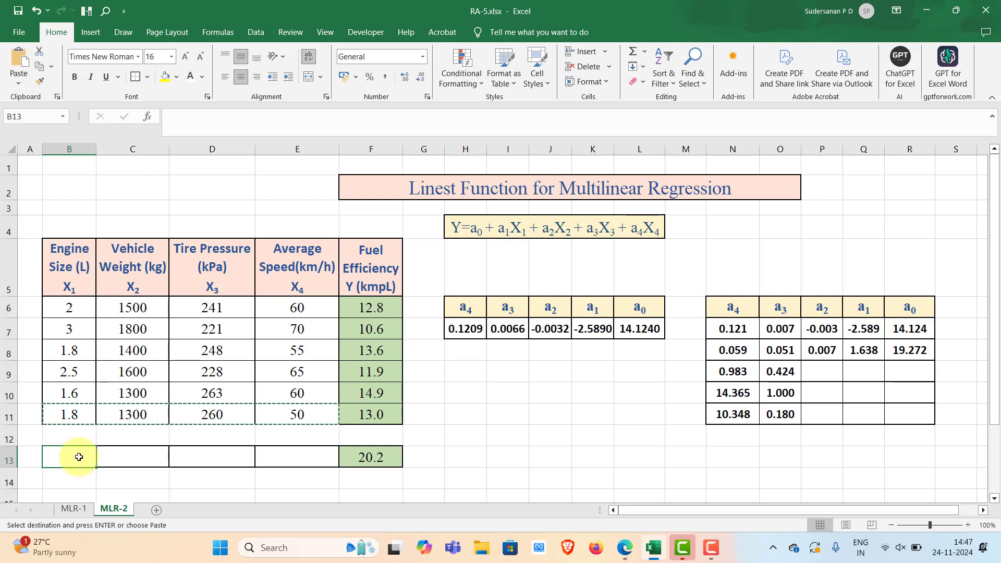
{"action": "key", "text": "ctrl+v"}
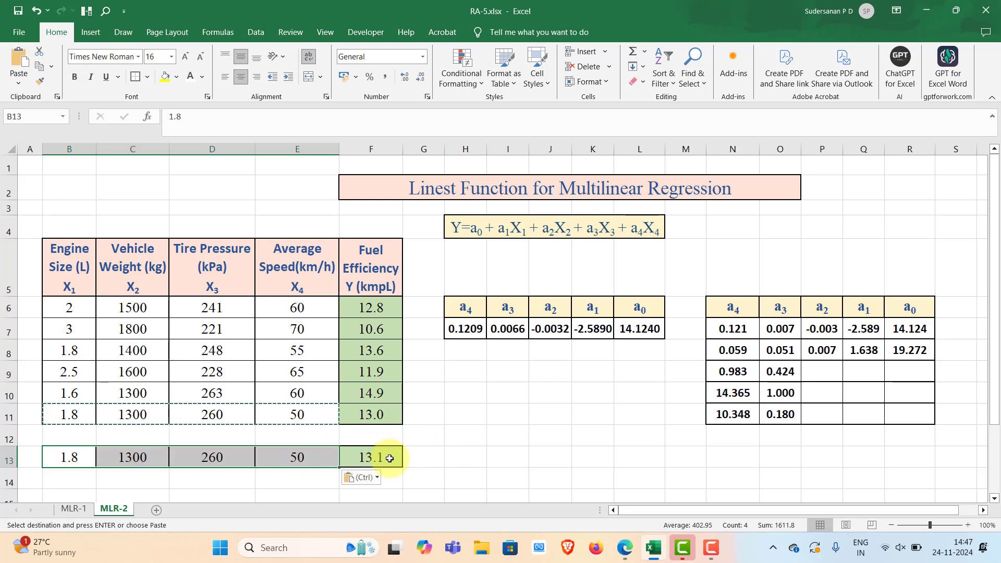
{"action": "left_click", "coordinate": [421, 439]}
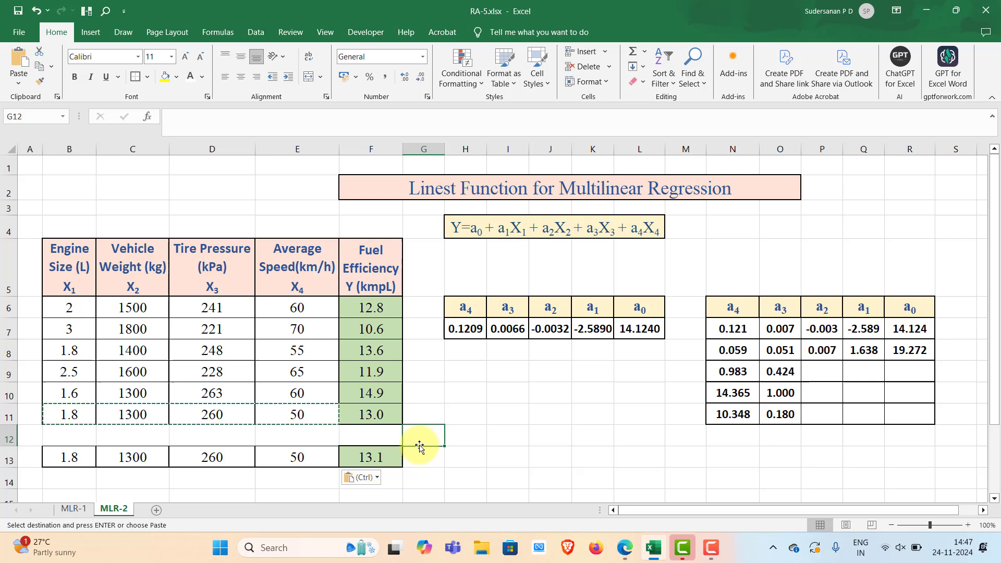
- Change the vehicle weight in C13 to 1400
{"action": "left_click", "coordinate": [138, 457]}
{"action": "double_click", "coordinate": [132, 455]}
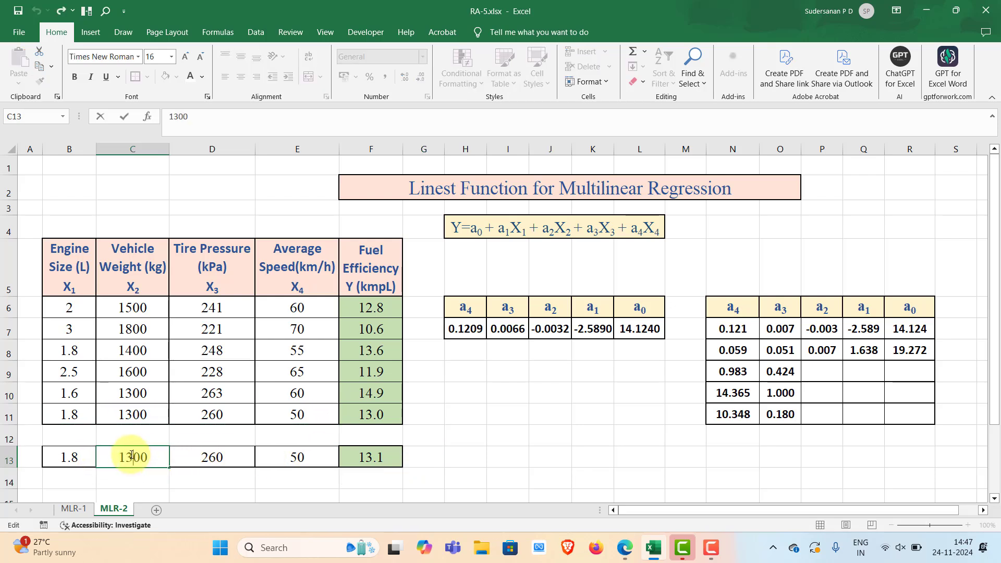
{"action": "left_click_drag", "start_coordinate": [132, 455], "coordinate": [127, 455]}
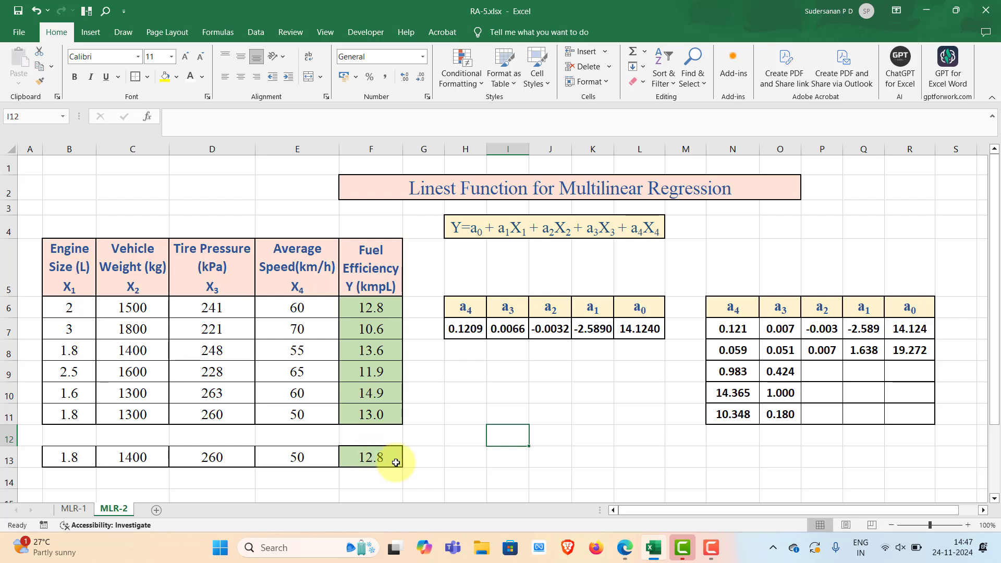